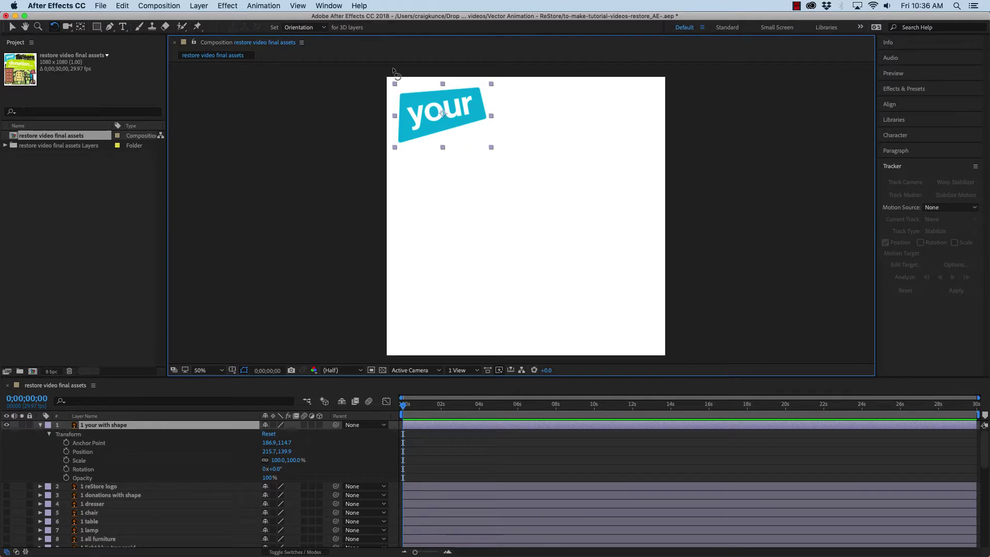
Step: Preview restore donations build homes.mp4 in Finder to review how the "your" shape enters, and return to After Effects at full window width
left_click_drag(885, 133, 567, 133)
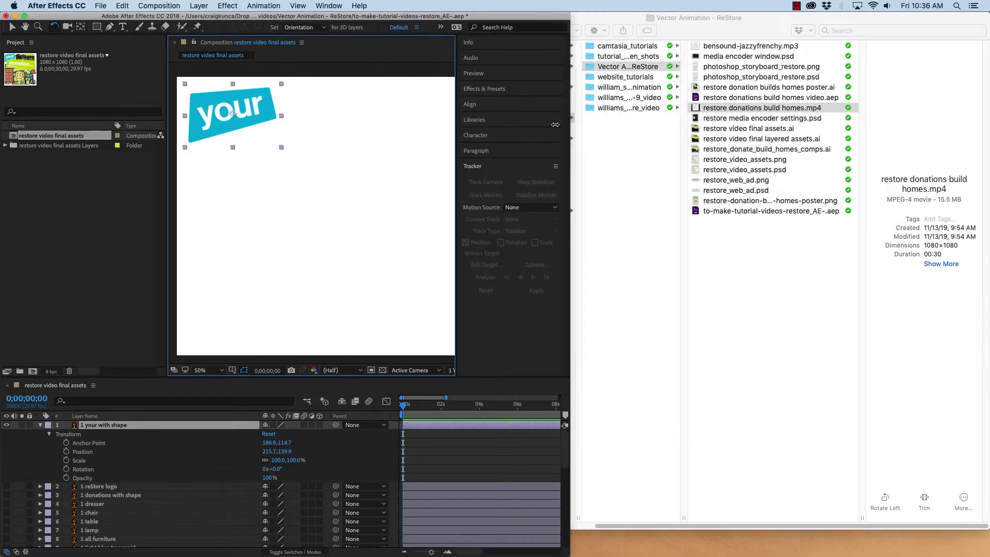
left_click(695, 109)
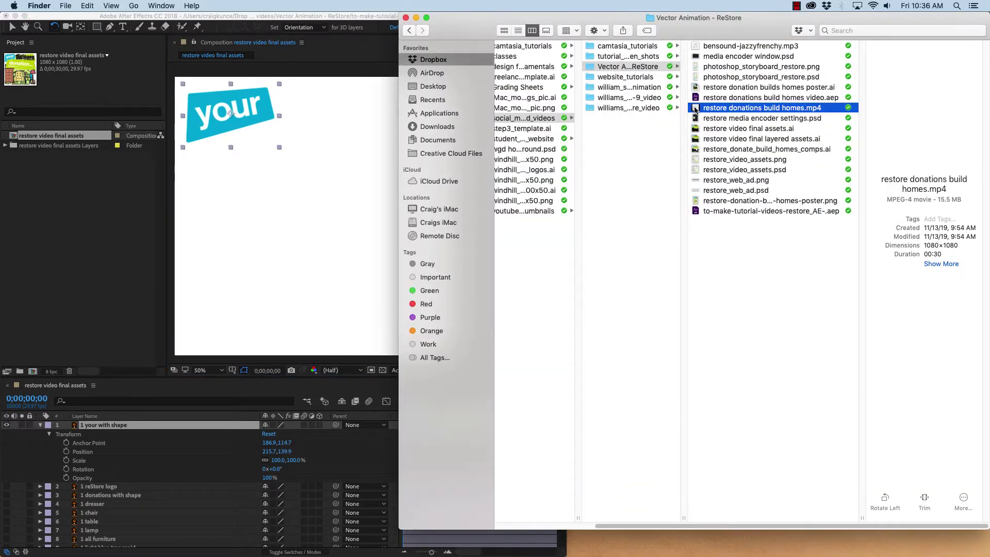
key("space")
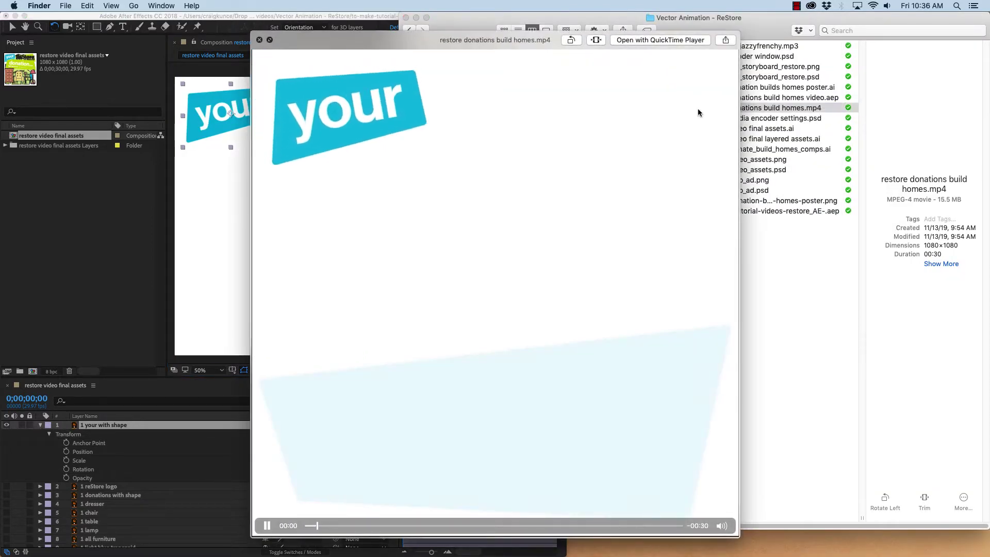
key("space")
key("space")
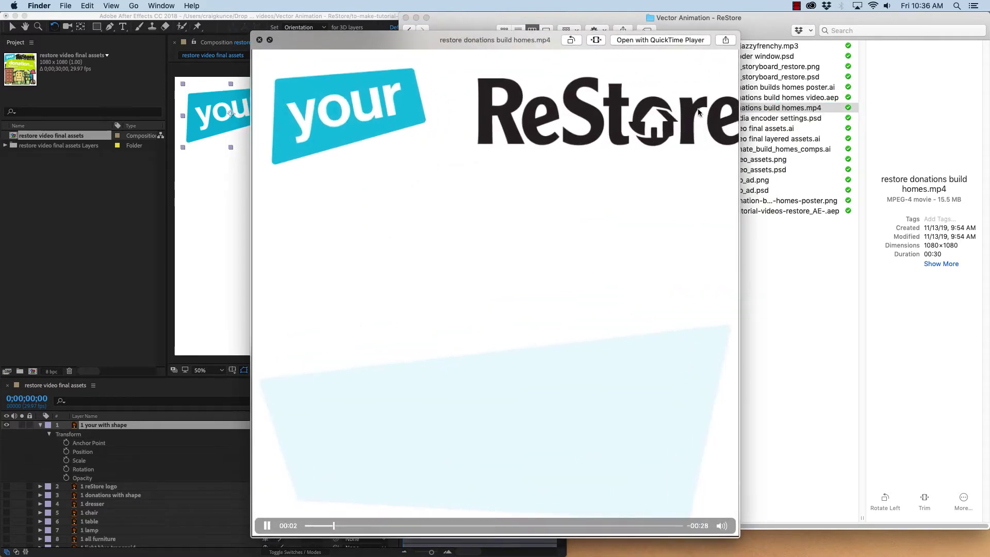
key("space")
key("space")
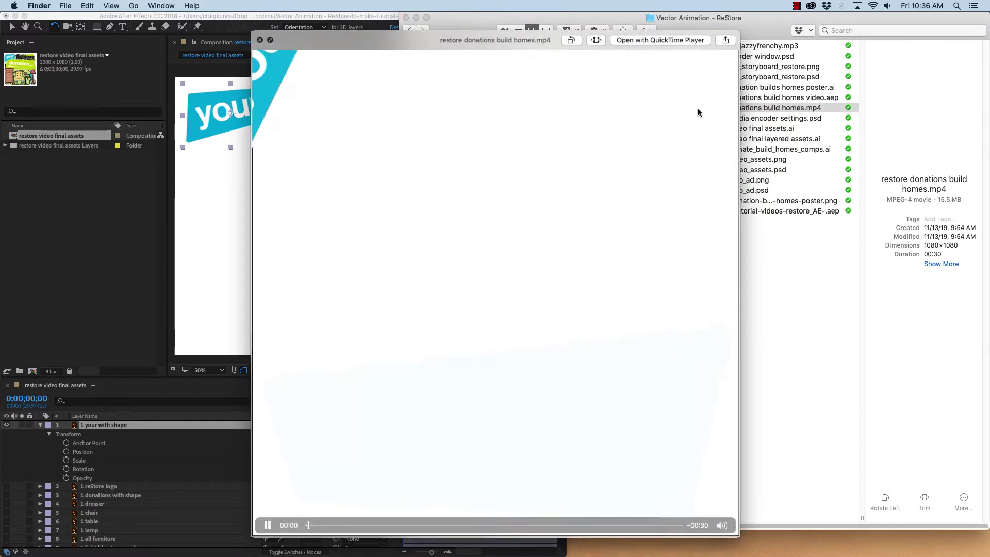
key("space")
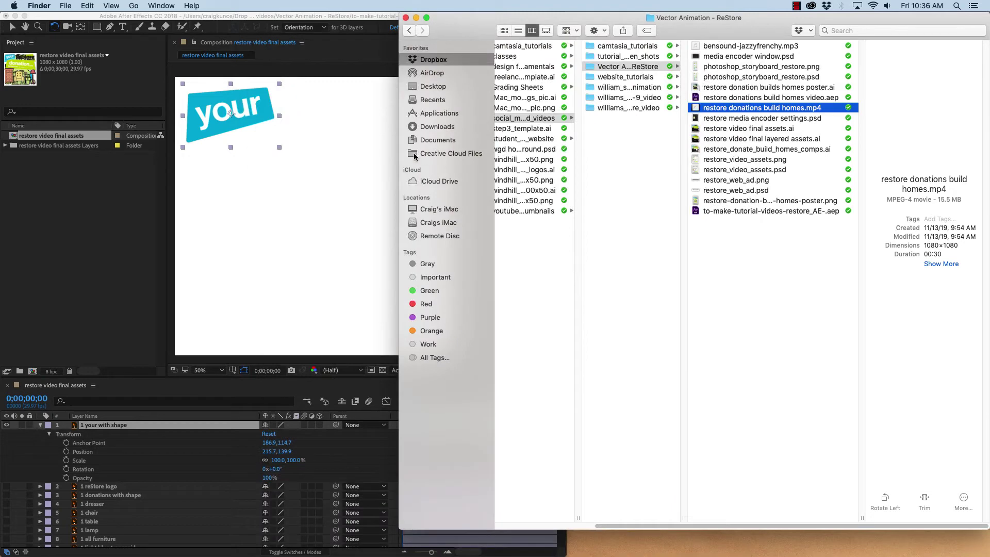
left_click(385, 159)
left_click_drag(629, 178, 988, 175)
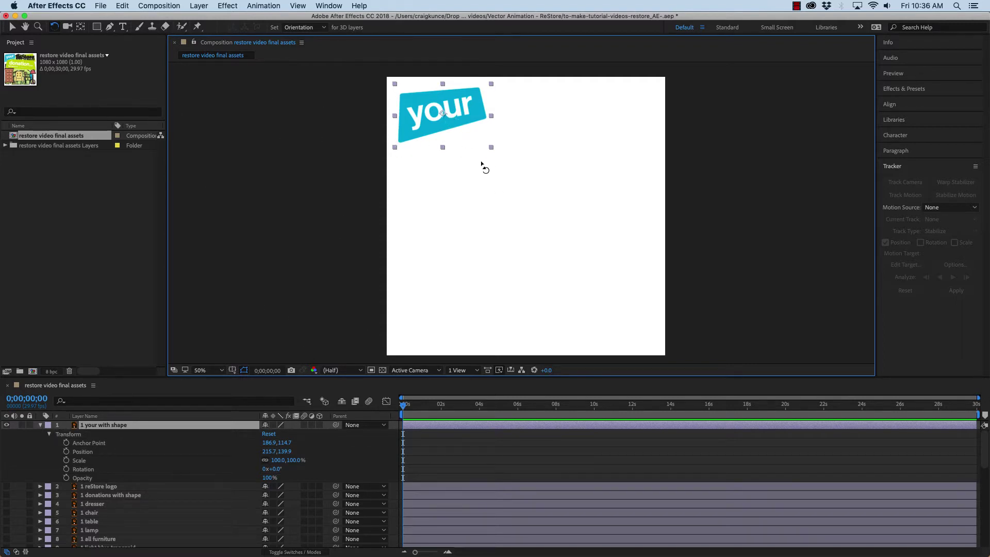
Step: Move the "your with shape" layer's anchor point outside the canvas, below and left of the artwork, to about -165.1, 362.7
key("h")
left_click_drag(519, 137, 524, 237)
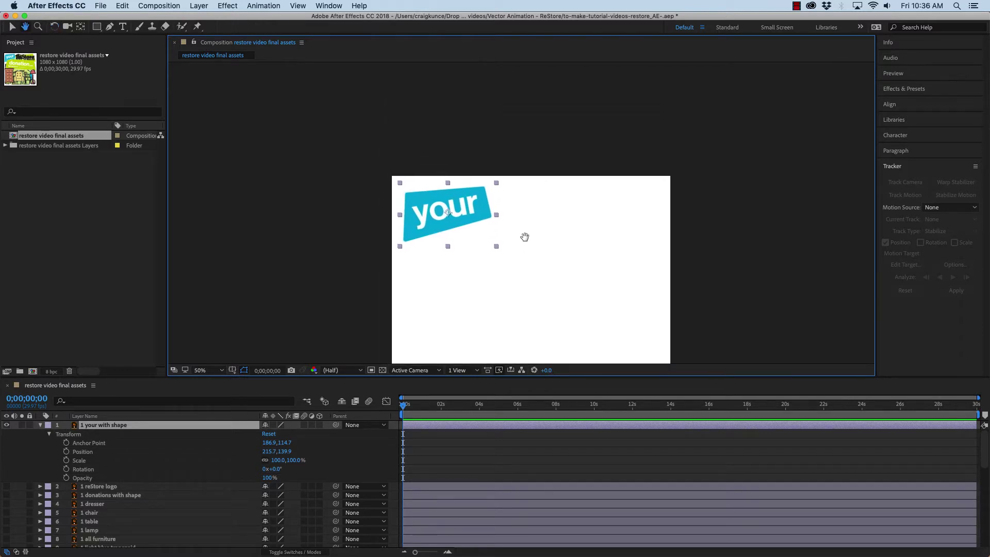
key("w")
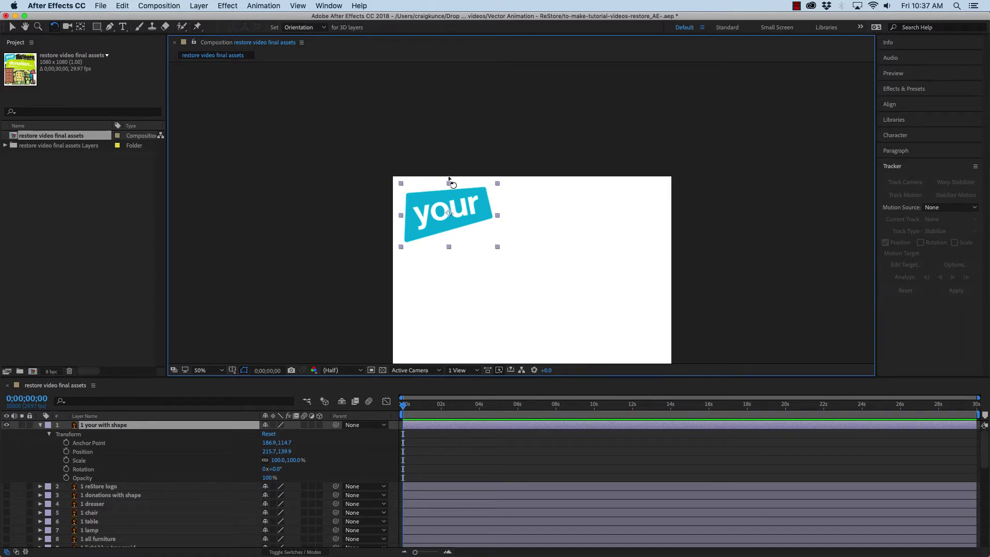
left_click(81, 27)
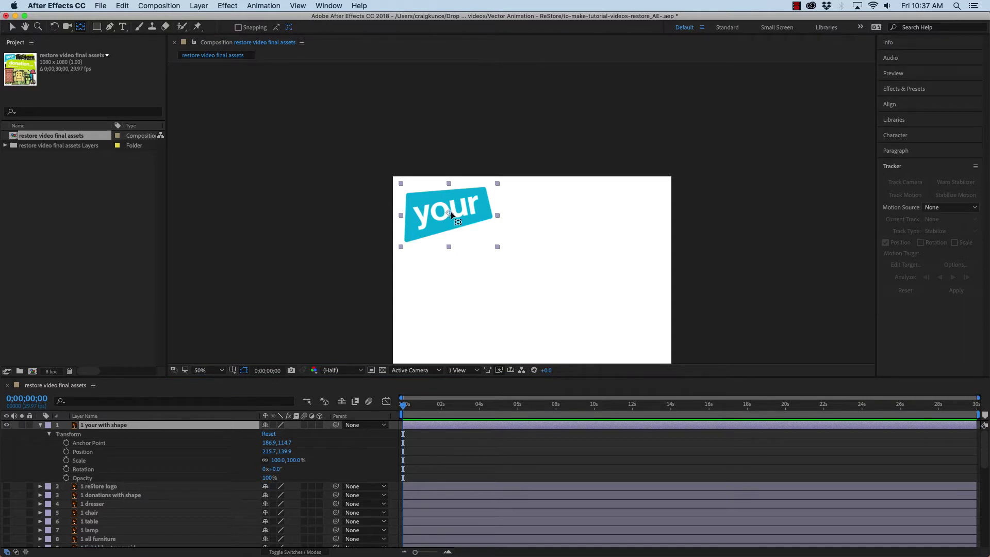
left_click_drag(451, 216, 359, 278)
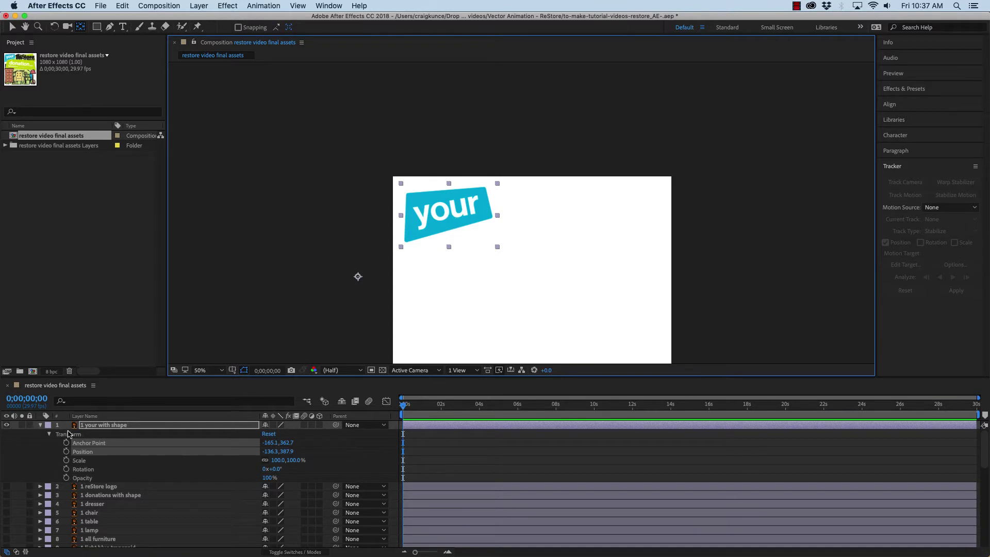
Step: Rotate the "your with shape" layer to -90° around its anchor point and start Rotation keyframing at 0;00;00;00
left_click(83, 469)
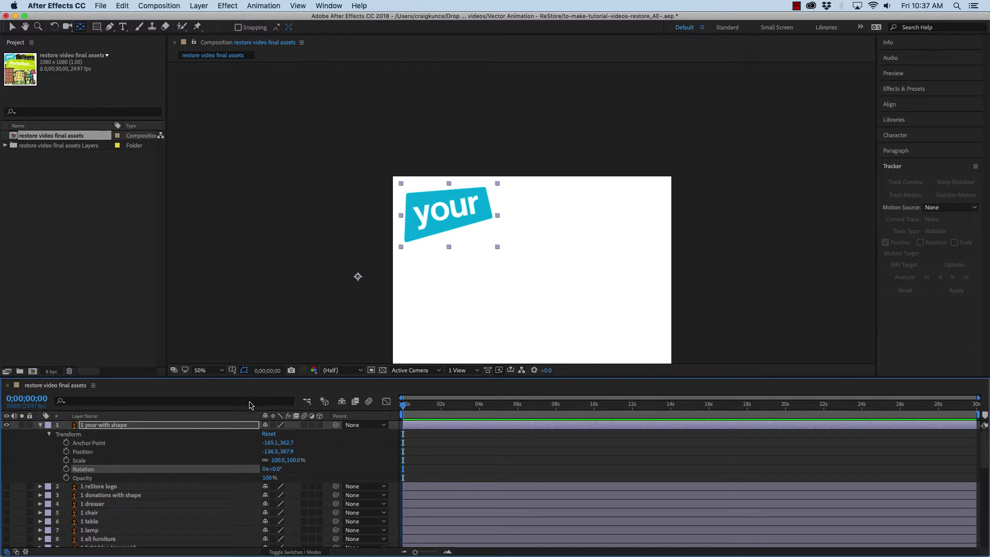
left_click(55, 27)
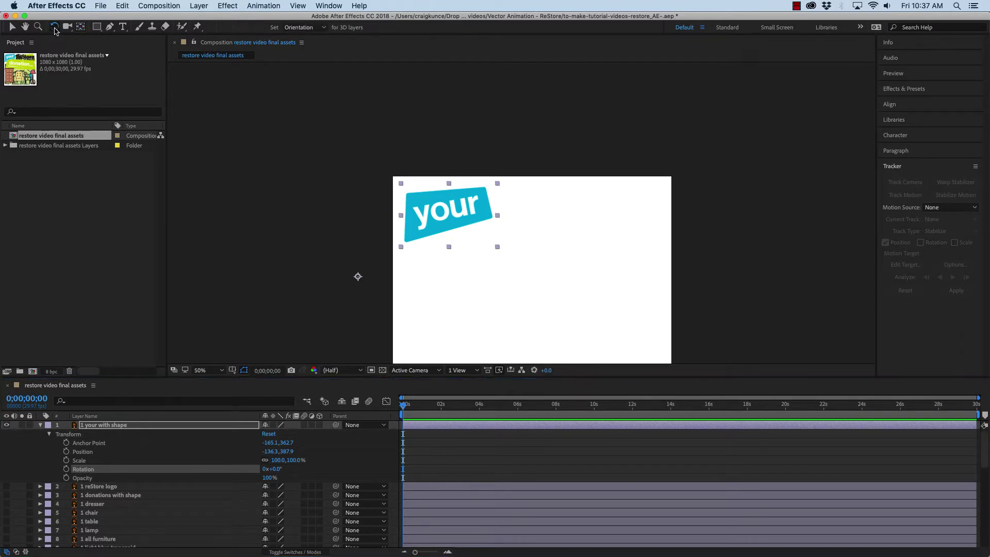
left_click(462, 219)
left_click_drag(423, 192, 332, 164)
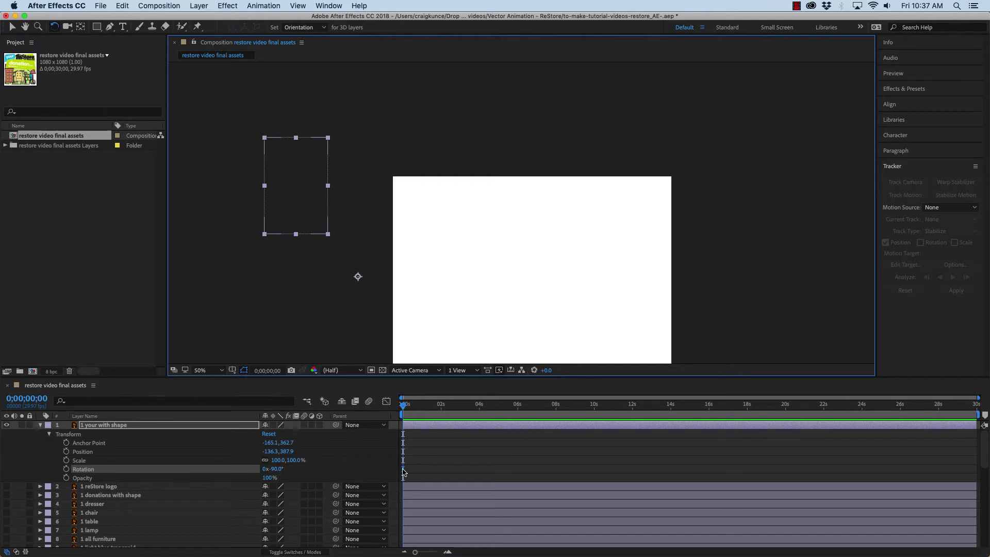
left_click(66, 469)
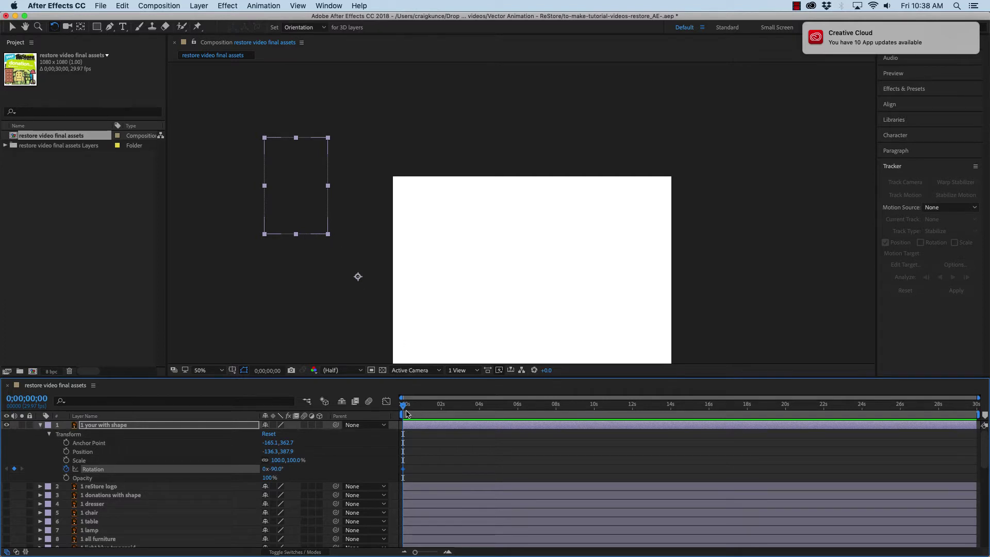
Step: Add a Rotation keyframe at 0;00;02;01, rotate the layer to 0°, and scrub through the swing-in motion
left_click_drag(403, 409, 442, 407)
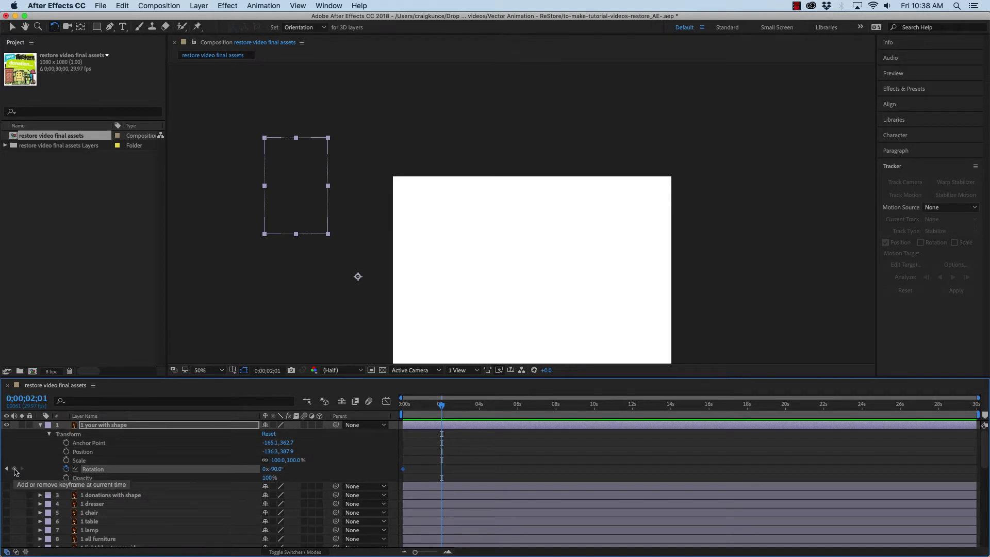
left_click(15, 469)
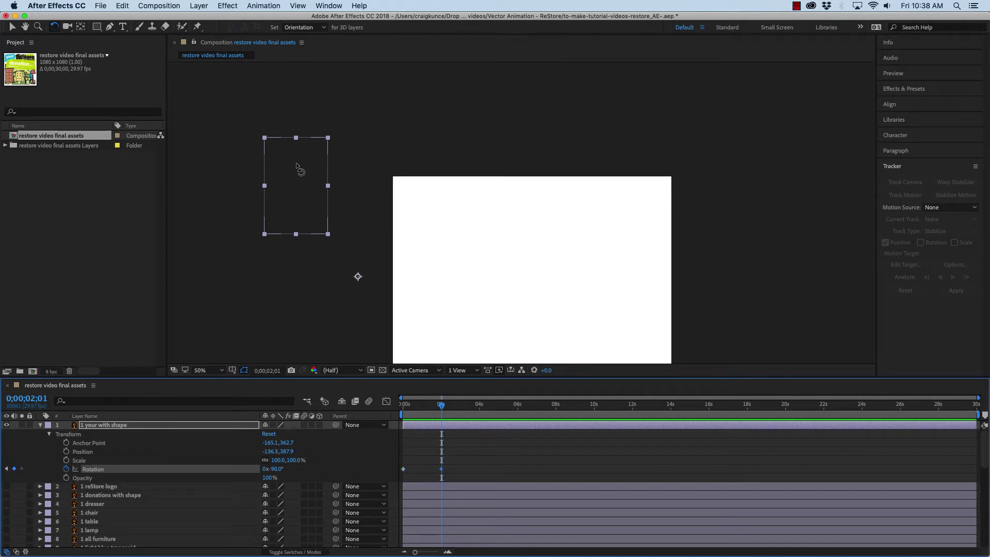
left_click_drag(308, 178, 426, 228)
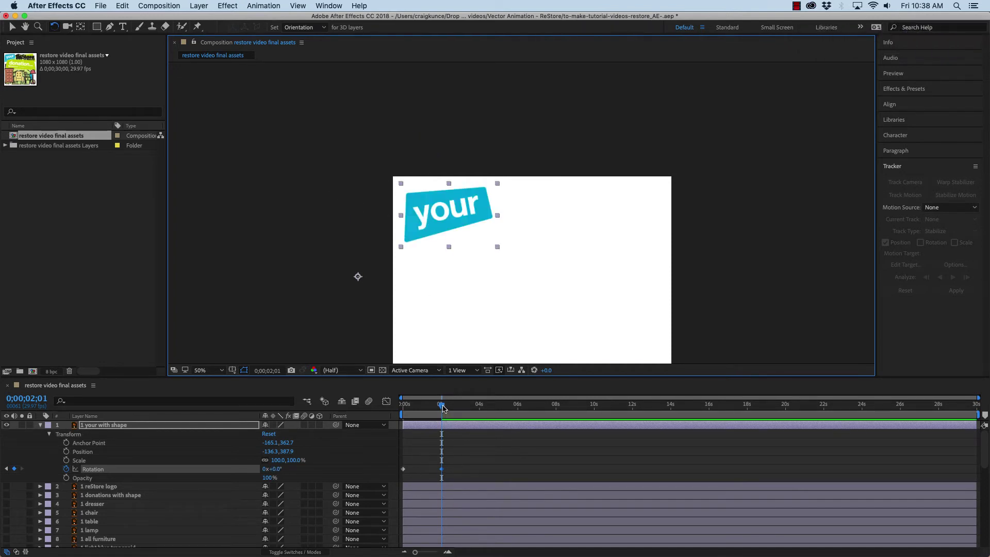
mouse_move(442, 405)
left_mouse_down()
mouse_move(400, 407)
mouse_move(443, 406)
left_mouse_up()
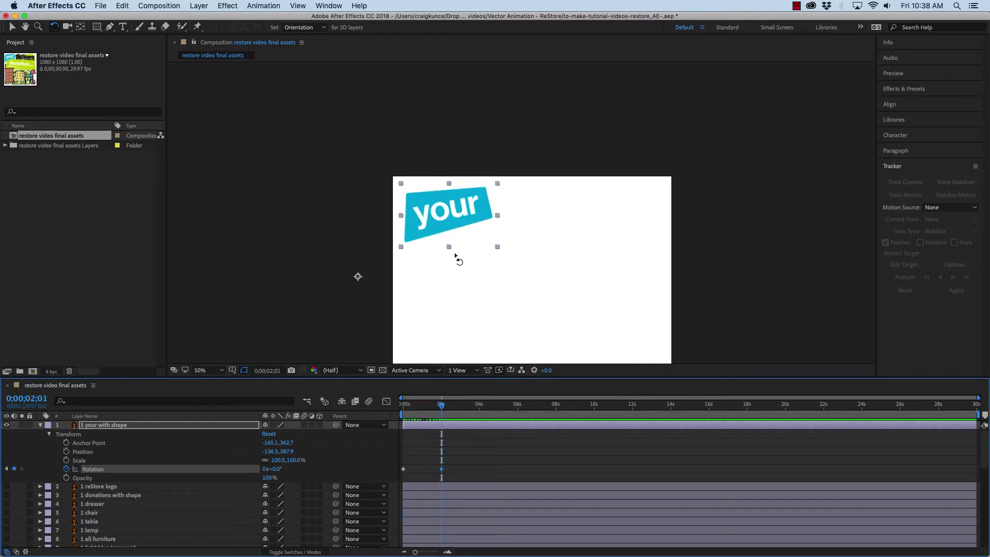
Step: Replay restore donations build homes.mp4 in Finder to compare the "your" entrance motion, and return to After Effects at full window width
left_click_drag(526, 276, 528, 238)
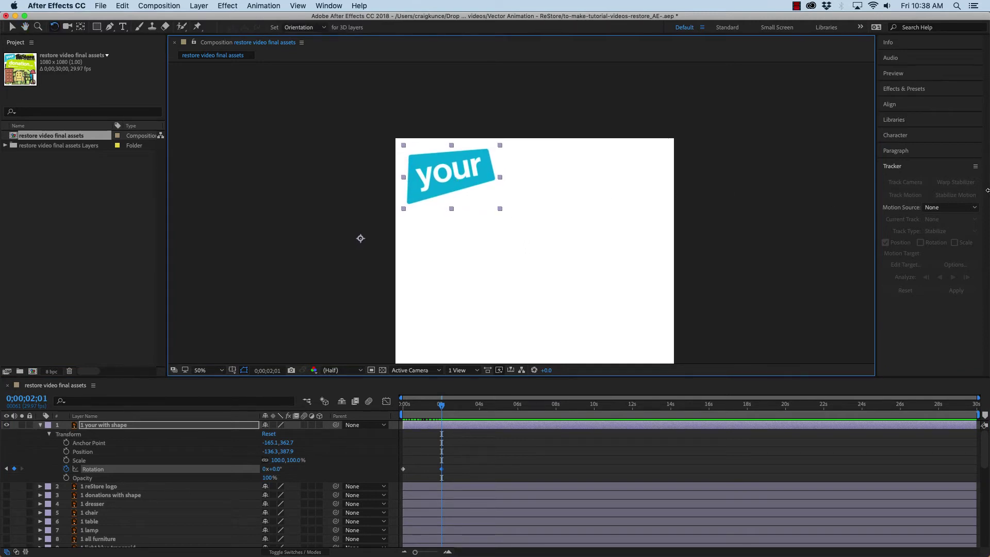
left_click_drag(988, 190, 622, 188)
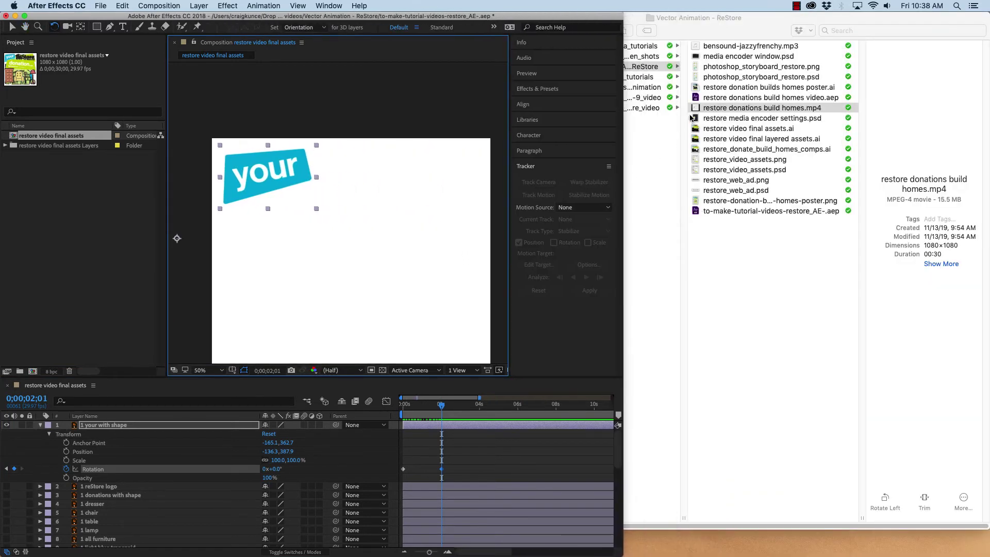
left_click(696, 111)
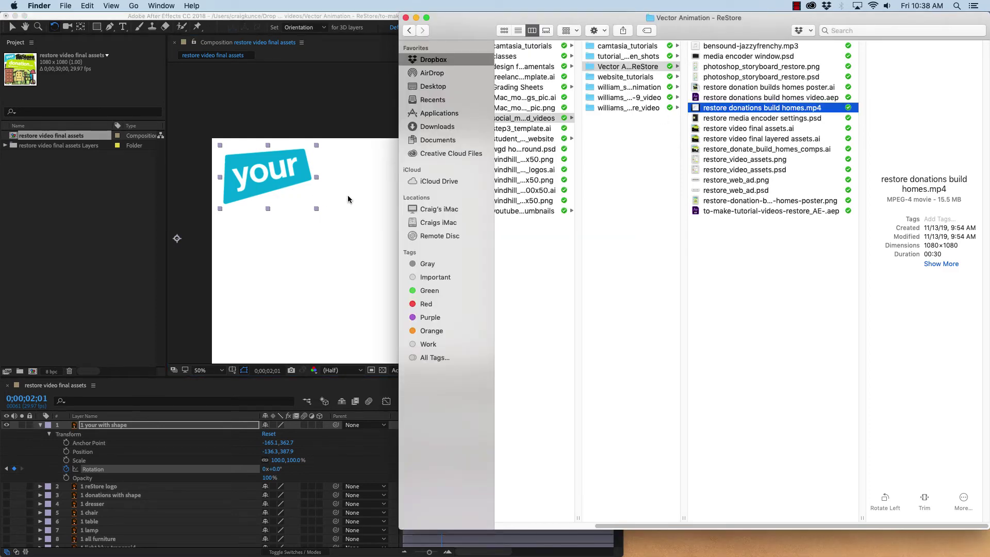
key("space")
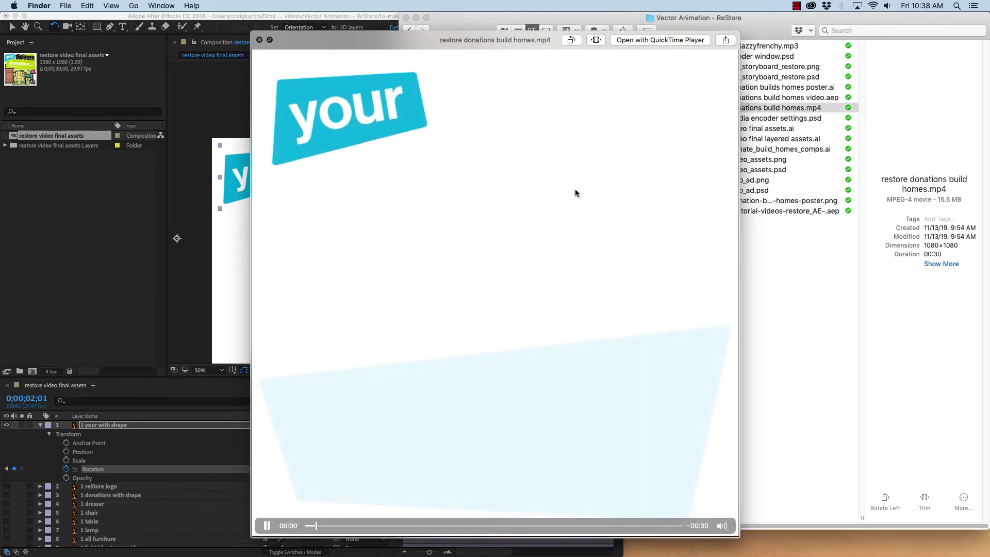
key("space")
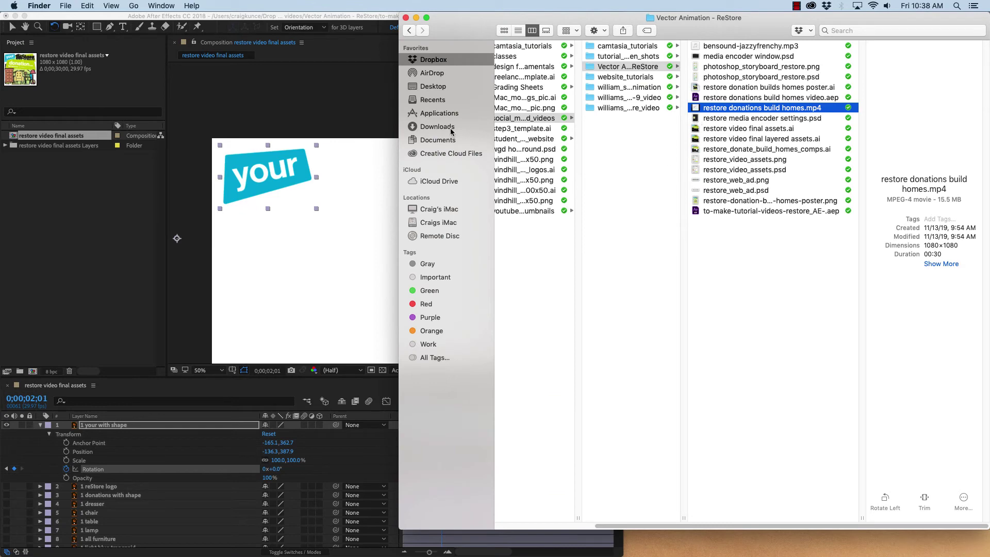
left_click(361, 107)
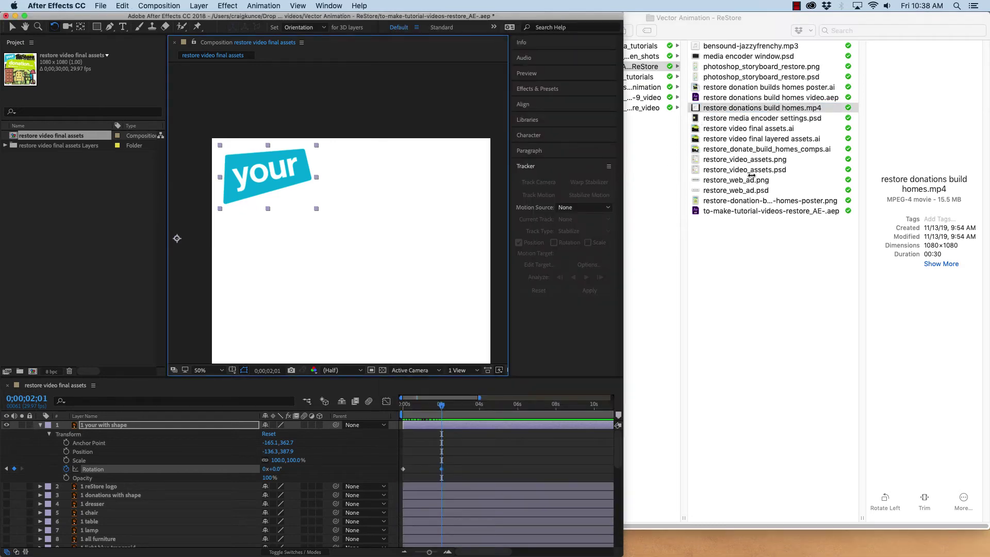
left_click_drag(752, 176, 988, 180)
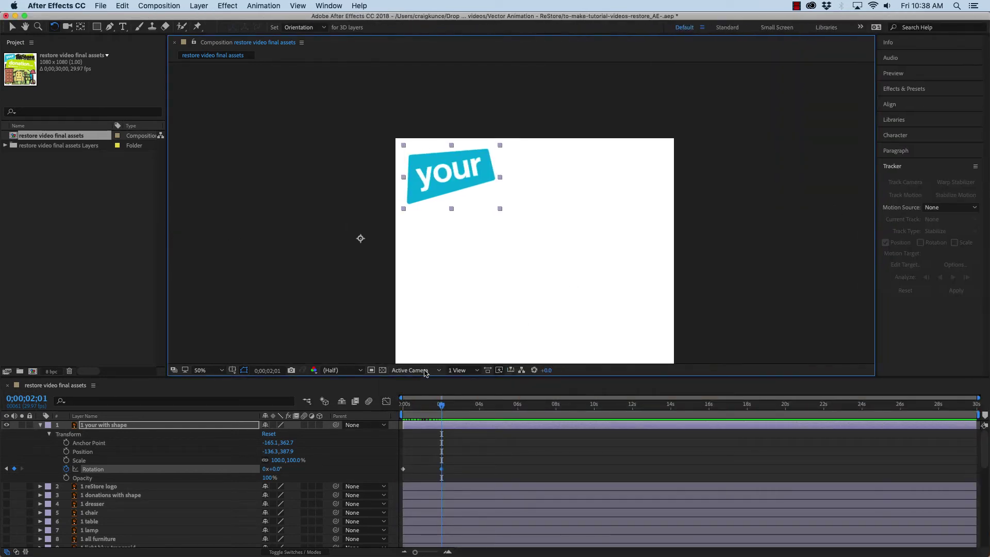
Step: Enlarge the timeline area and try to apply Easy Ease to the layer's two Rotation keyframes
left_click_drag(426, 377, 426, 318)
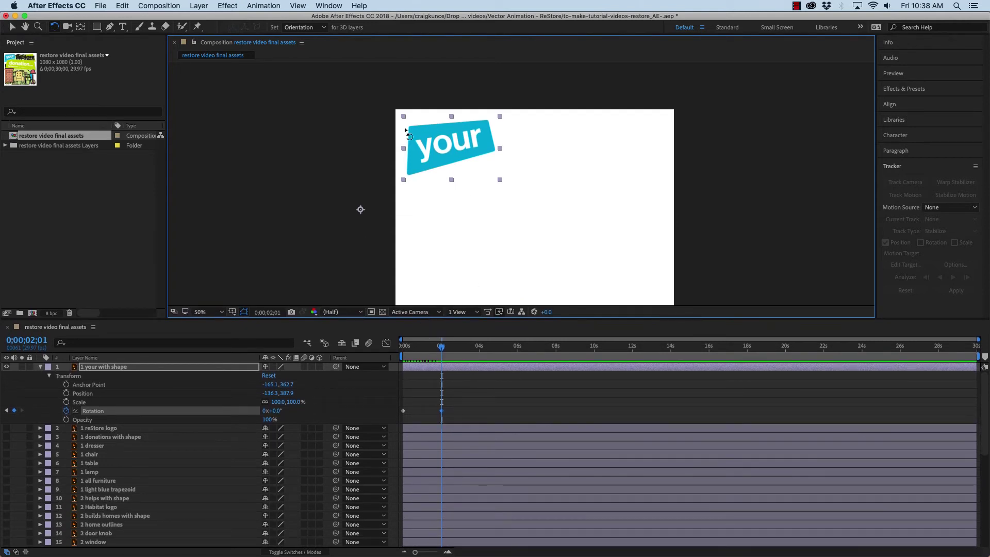
left_click(107, 412)
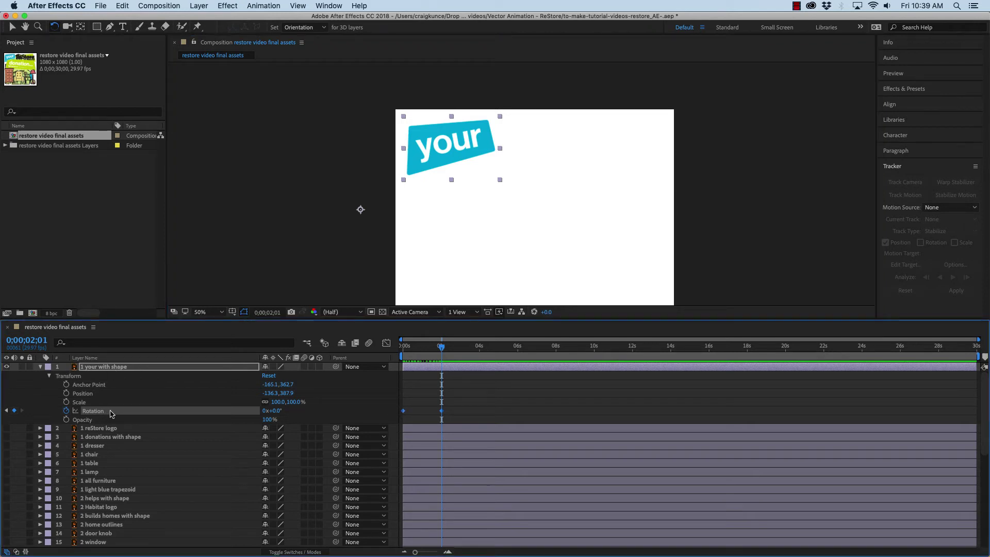
right_click(110, 414)
mouse_move(184, 513)
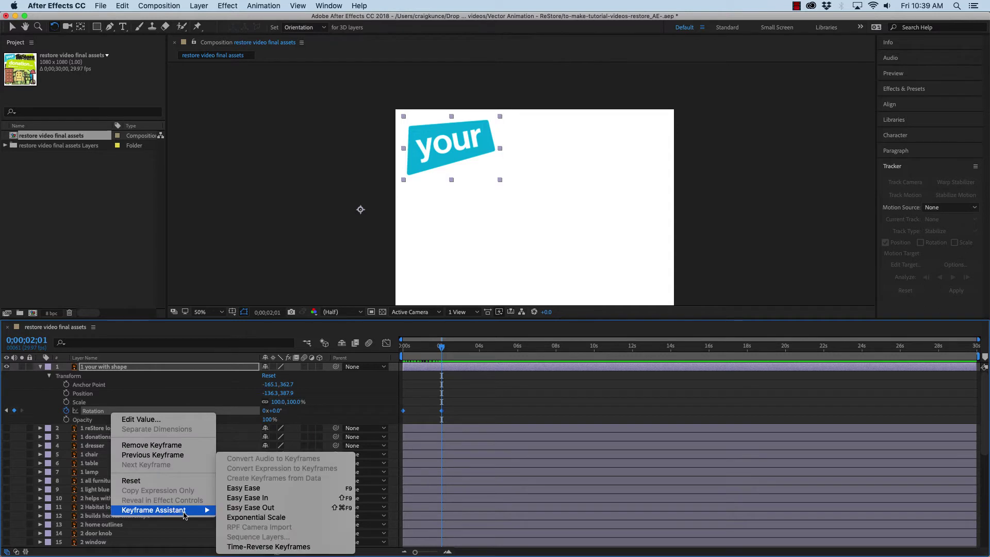
left_click(249, 489)
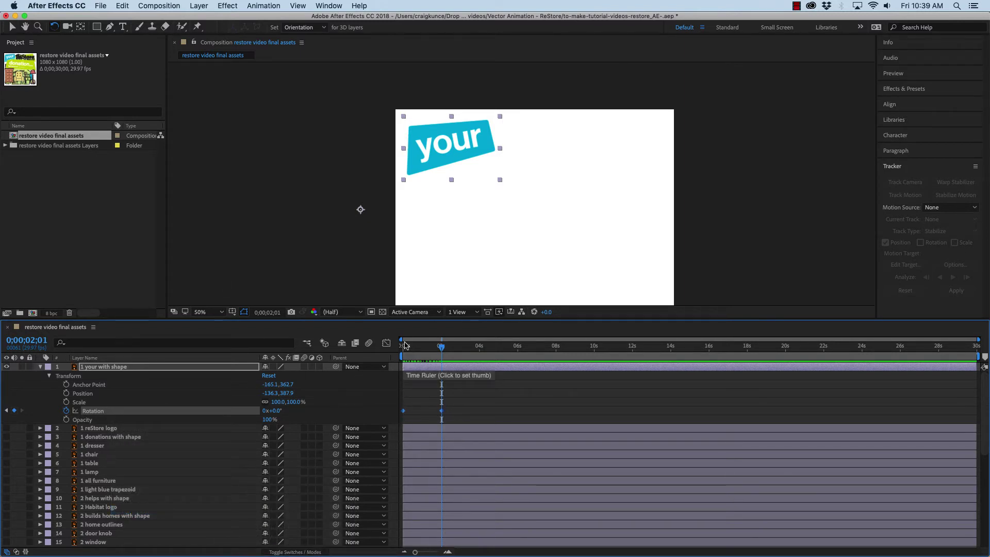
mouse_move(441, 347)
left_mouse_down()
mouse_move(401, 348)
mouse_move(442, 348)
left_mouse_up()
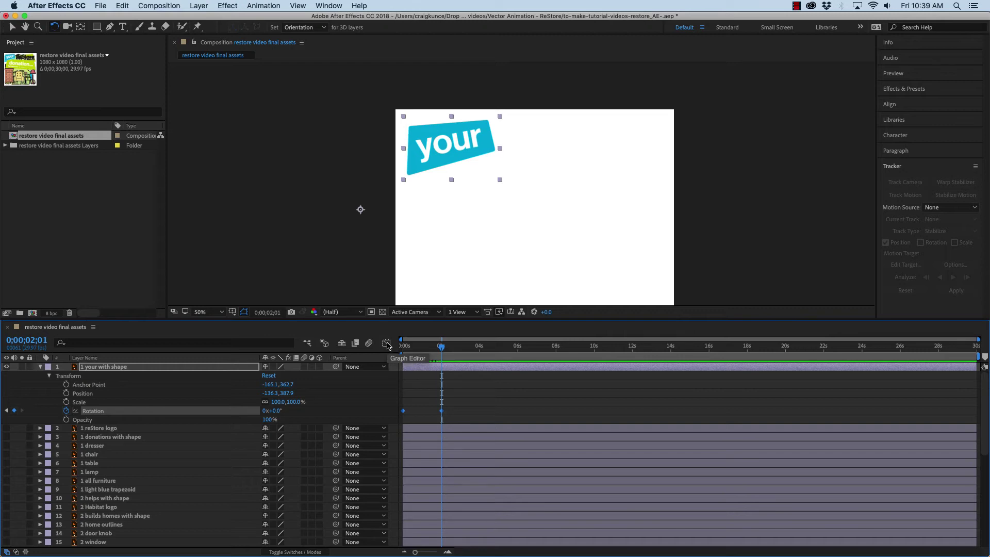
Step: Show the Rotation curve in the Graph Editor and examine its start and end keyframes
left_click(387, 346)
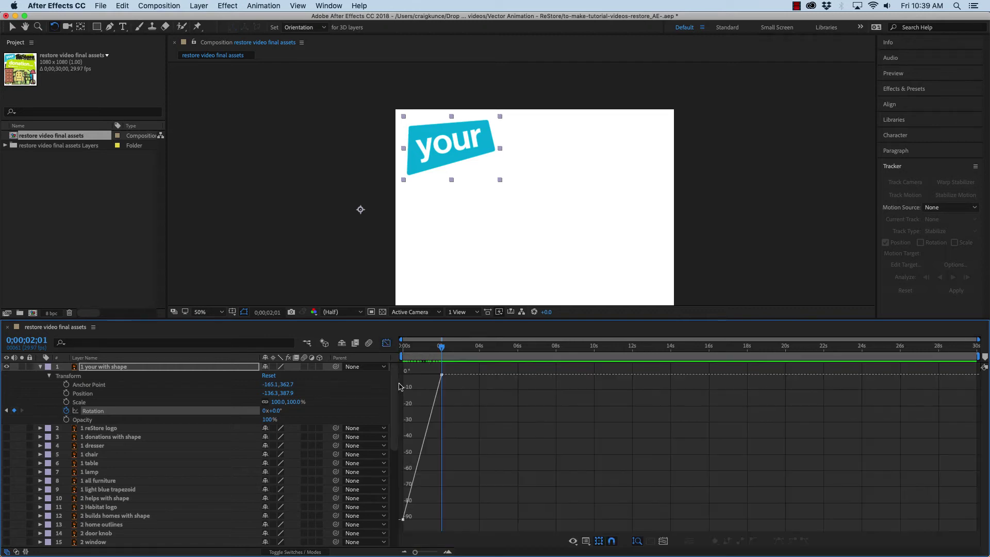
mouse_move(439, 382)
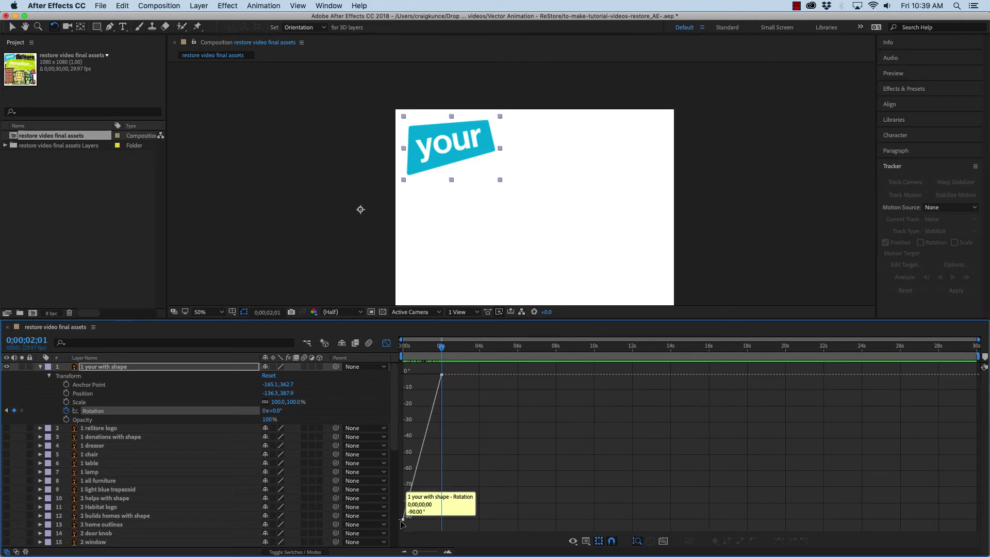
left_click_drag(441, 376, 442, 350)
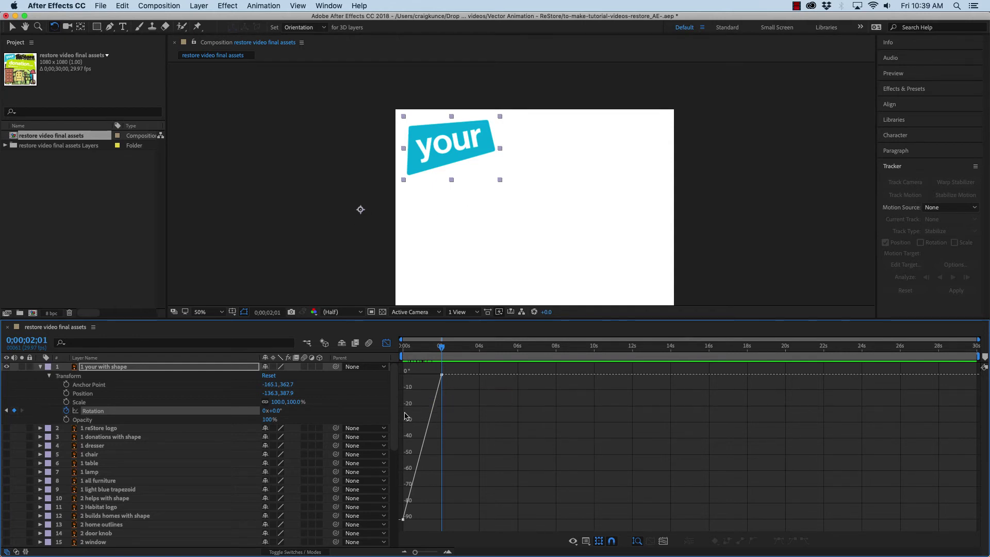
right_click(96, 415)
mouse_move(180, 513)
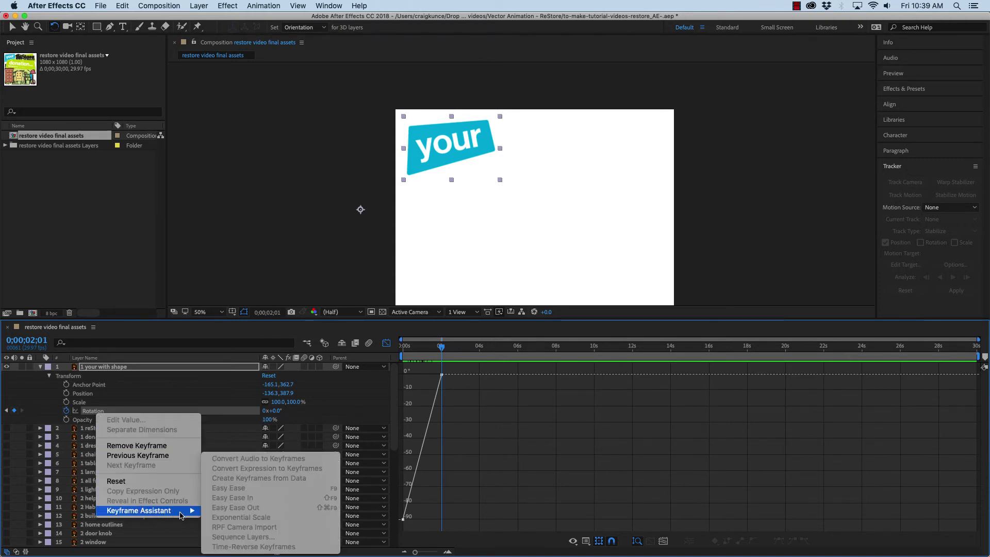
left_click(168, 383)
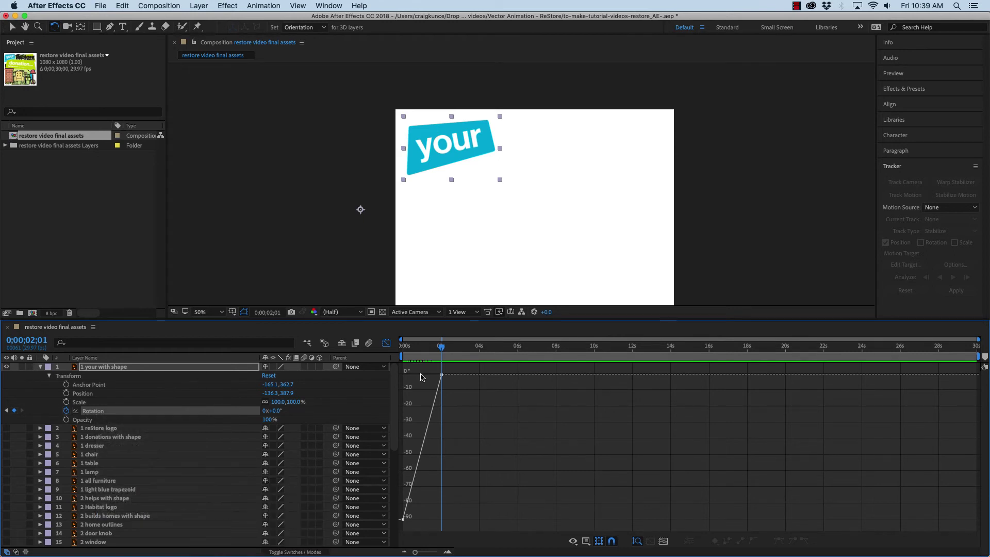
Step: Leave the Graph Editor and apply Easy Ease to both Rotation keyframes of the "your with shape" layer
left_click(386, 343)
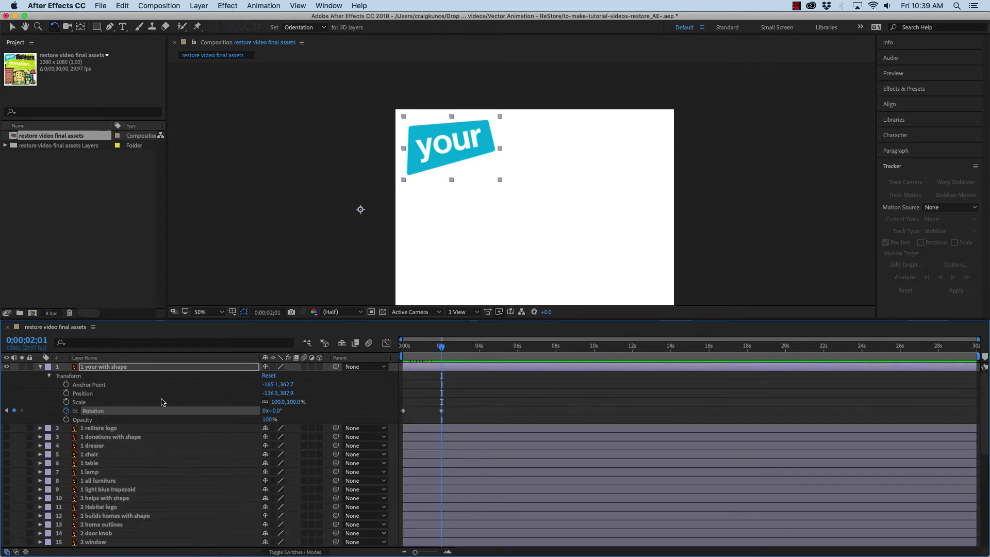
right_click(99, 413)
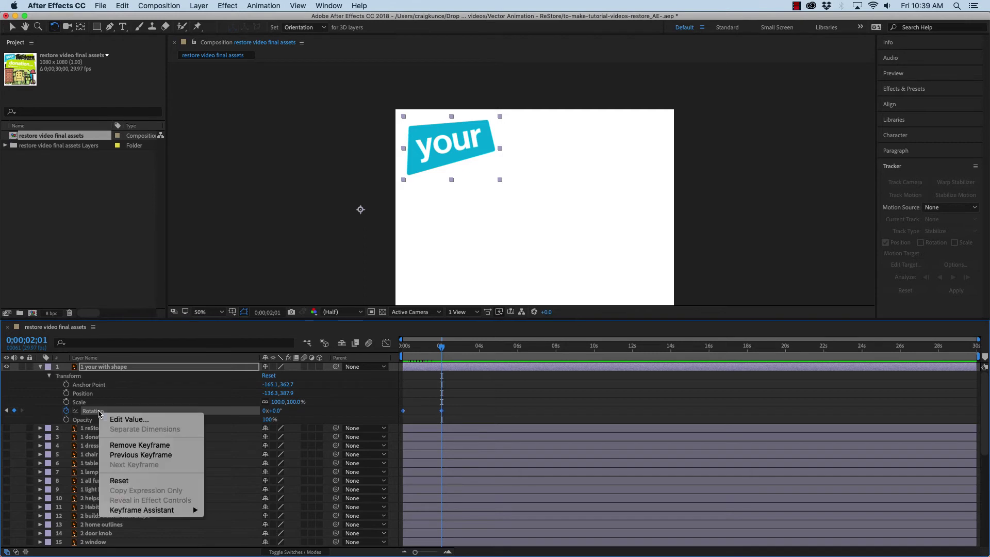
mouse_move(159, 512)
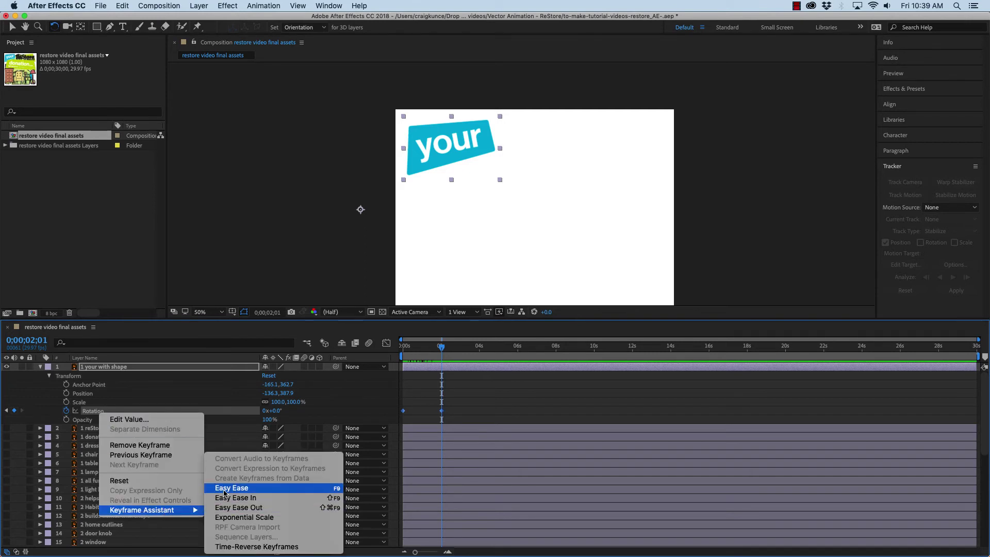
left_click(224, 488)
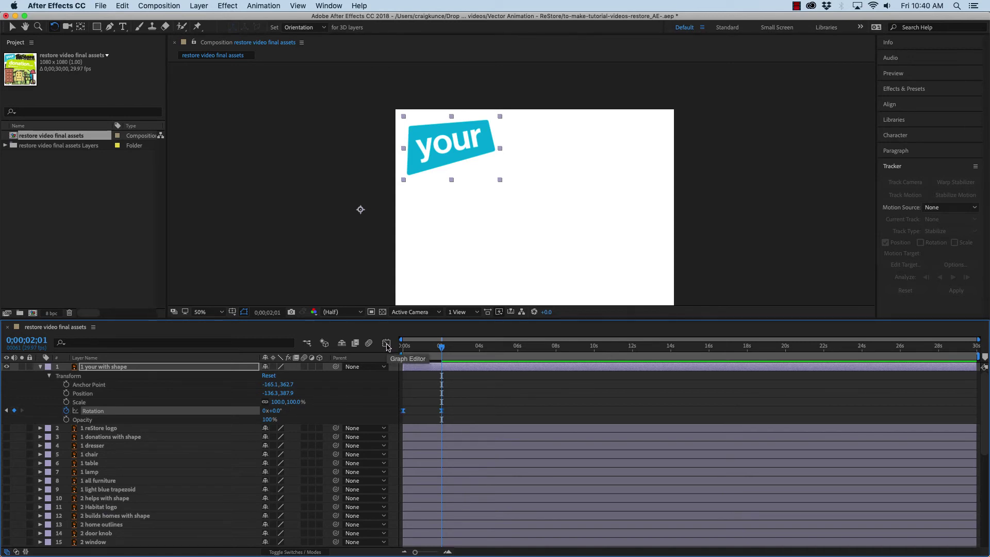
Step: In the Graph Editor, pull the end Rotation keyframe's incoming handle outward and above 0° for an overshoot, and scrub back to 0;00;00;00
left_click(387, 344)
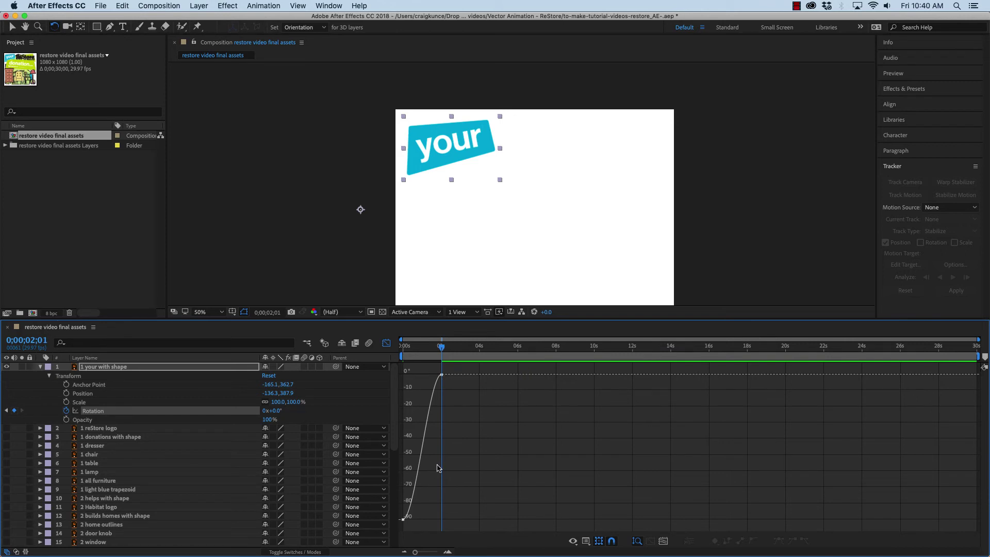
mouse_move(441, 351)
left_mouse_down()
mouse_move(405, 351)
mouse_move(442, 347)
left_mouse_up()
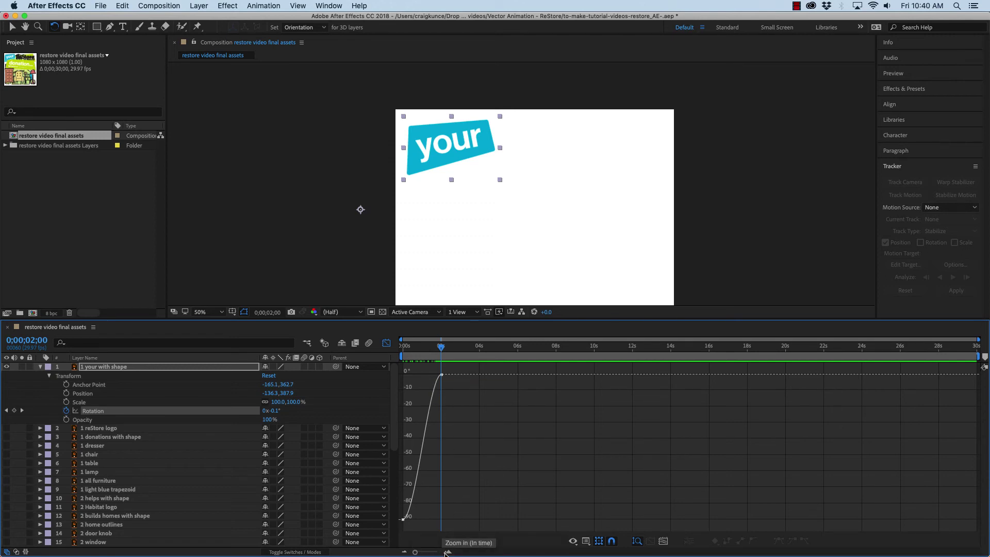
left_click_drag(416, 553, 433, 553)
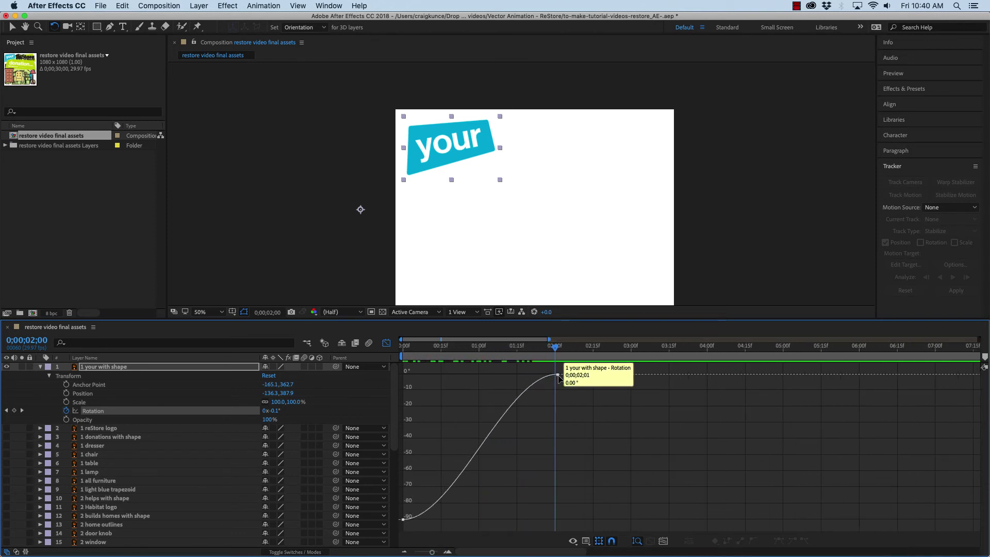
left_click(558, 377)
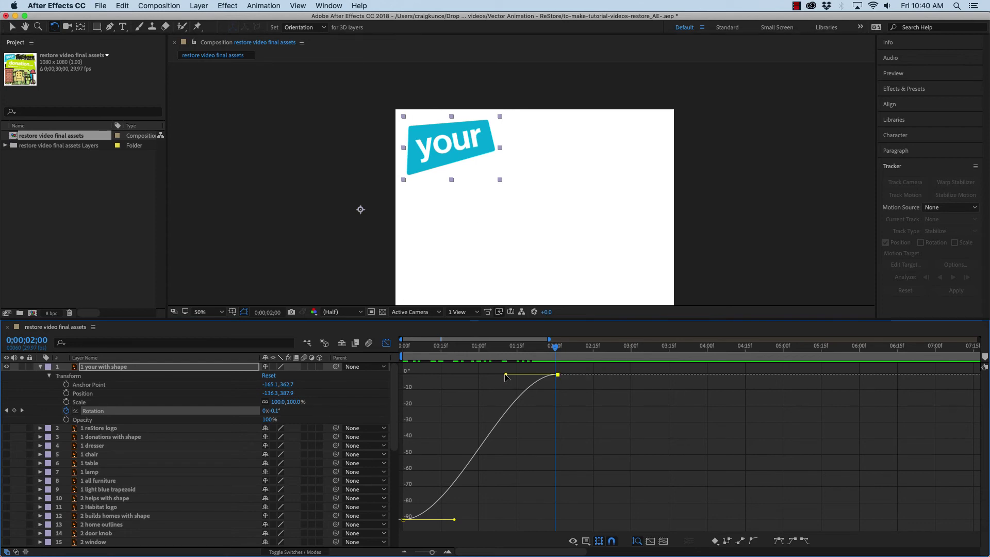
left_click_drag(505, 376, 483, 405)
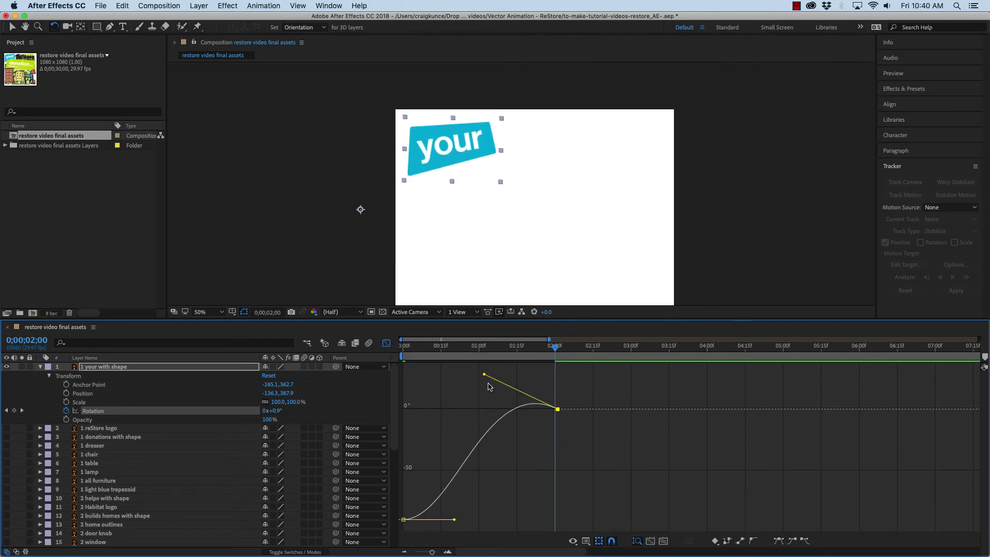
left_click_drag(485, 377, 483, 375)
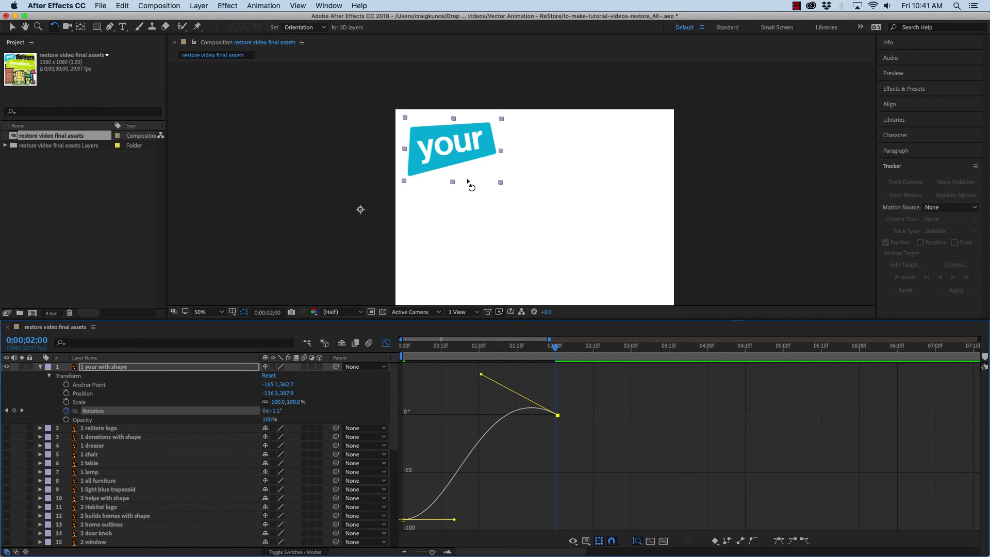
left_click_drag(556, 351, 395, 358)
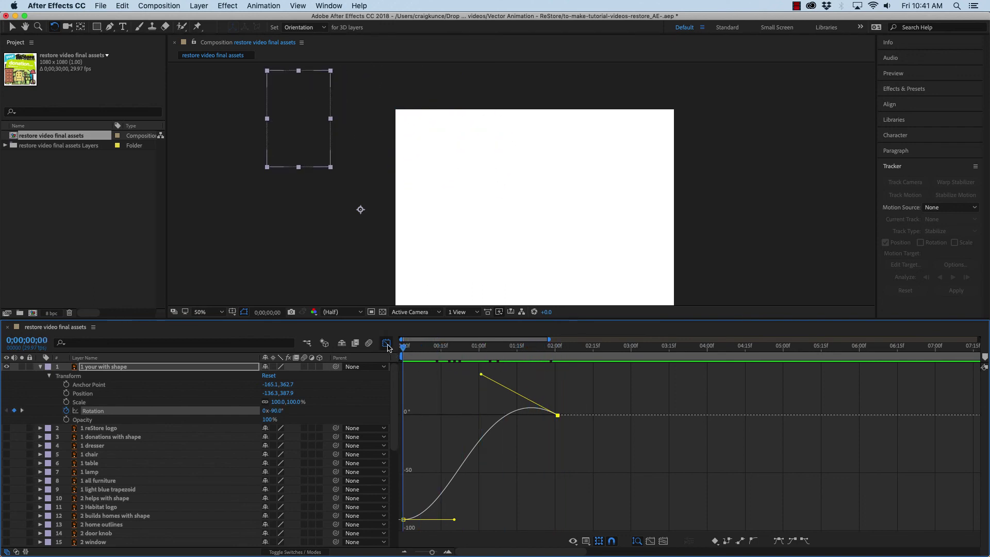
Step: Soften the Rotation curve's overshoot by adjusting the end keyframe's handle, and return to the layer bars to scrub the swing to 0;00;02;01
left_click_drag(432, 553, 415, 553)
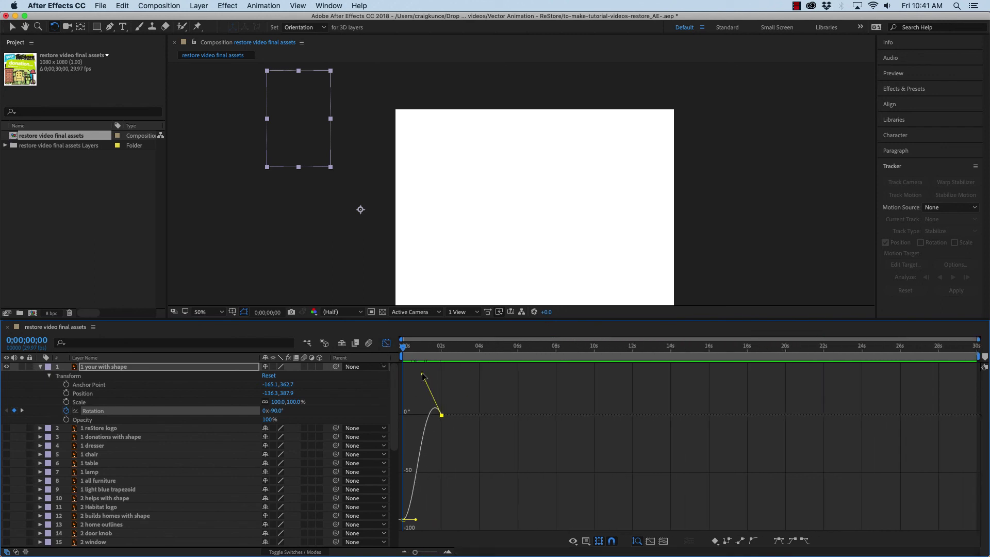
left_click_drag(422, 376, 420, 388)
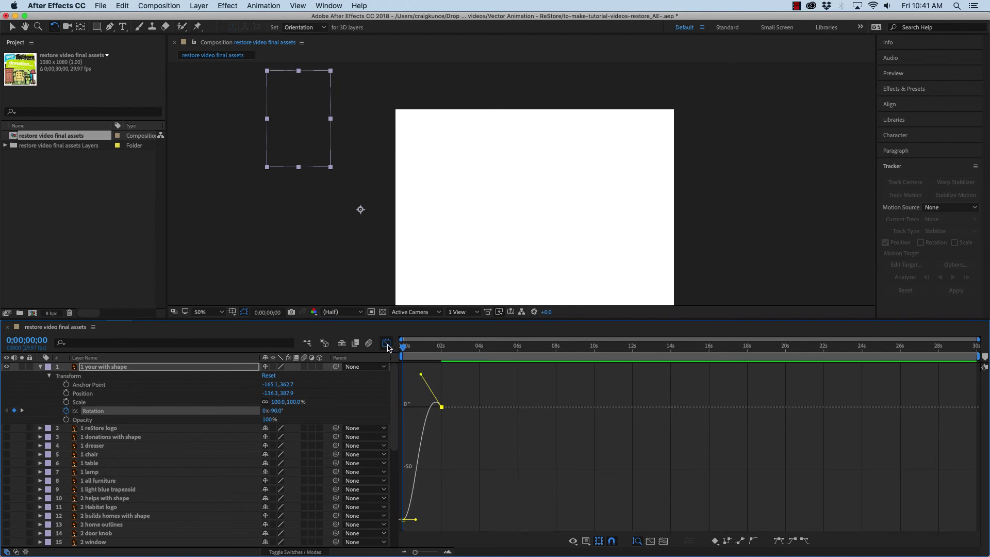
key("shift+F3")
left_click_drag(404, 350, 443, 348)
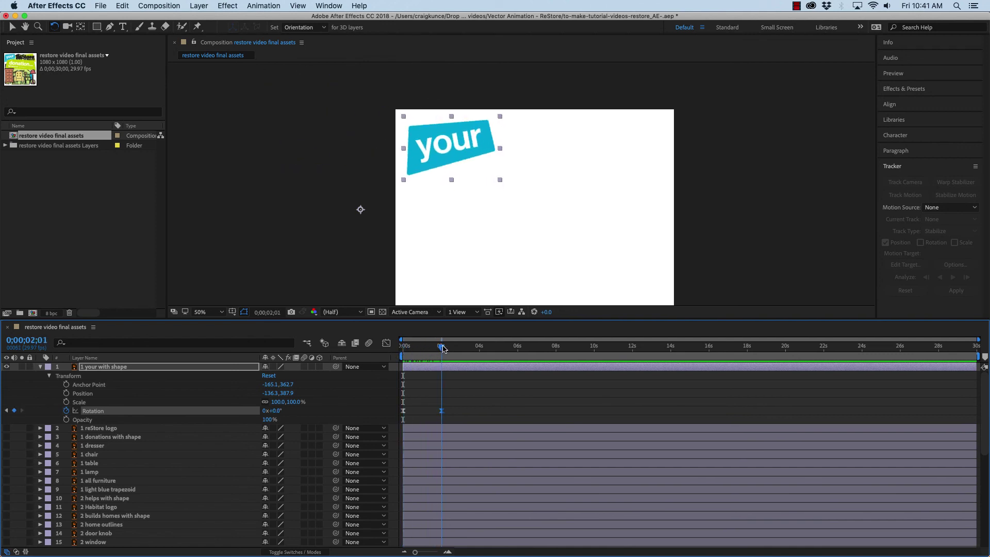